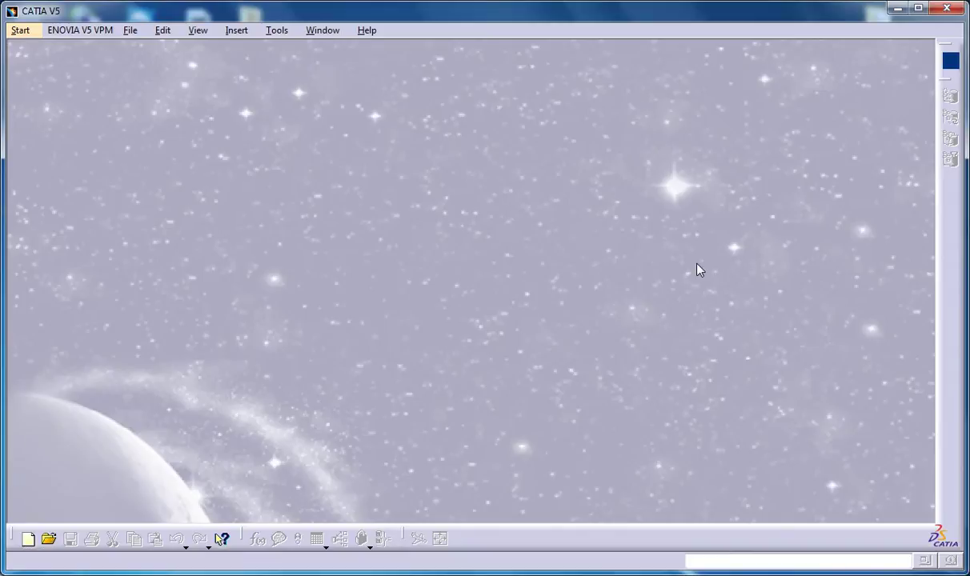
- Create a Generative Sheetmetal Design part with 2 mm sheet thickness and a 4 mm default bend radius
{"action": "left_click", "coordinate": [20, 30]}
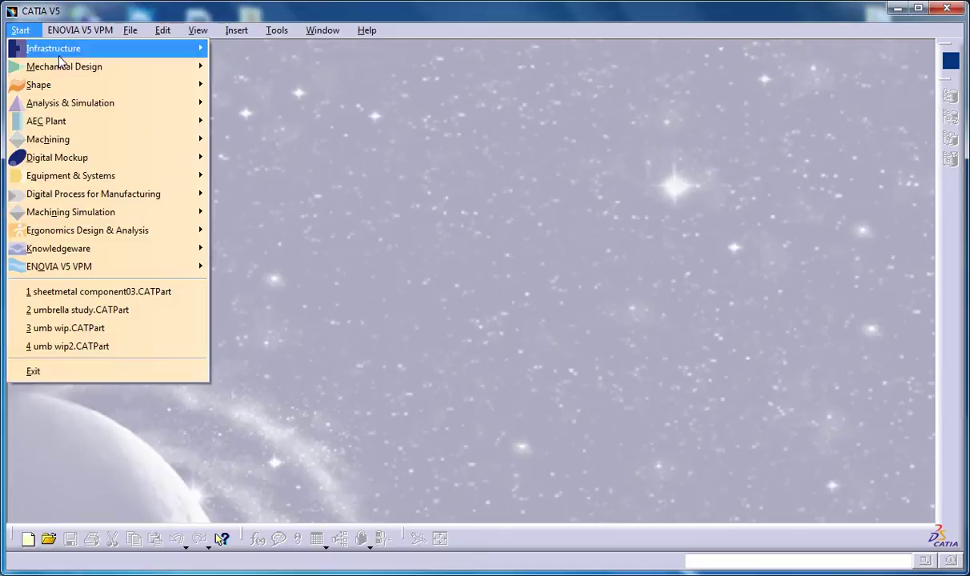
{"action": "mouse_move", "coordinate": [122, 70]}
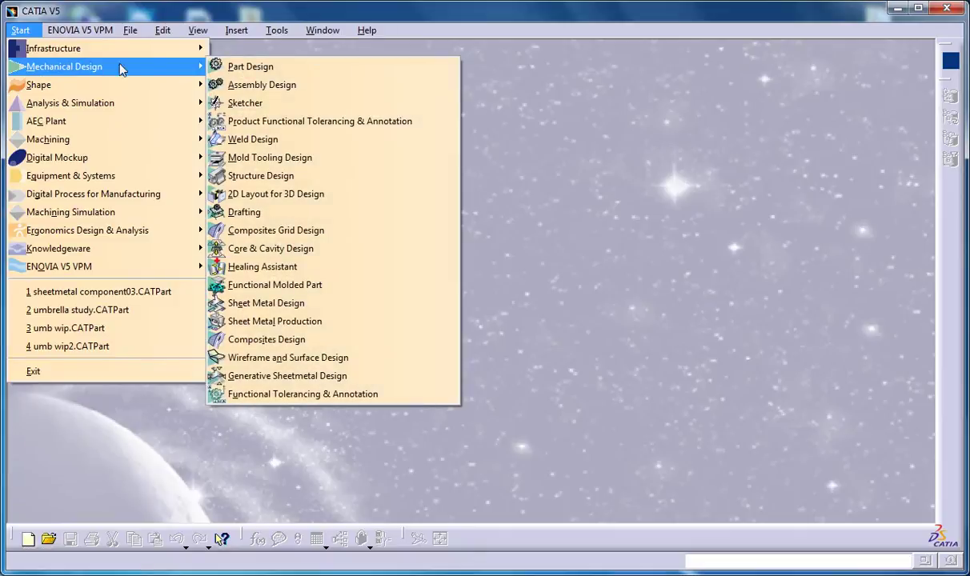
{"action": "left_click", "coordinate": [317, 383]}
{"action": "key", "text": "Return"}
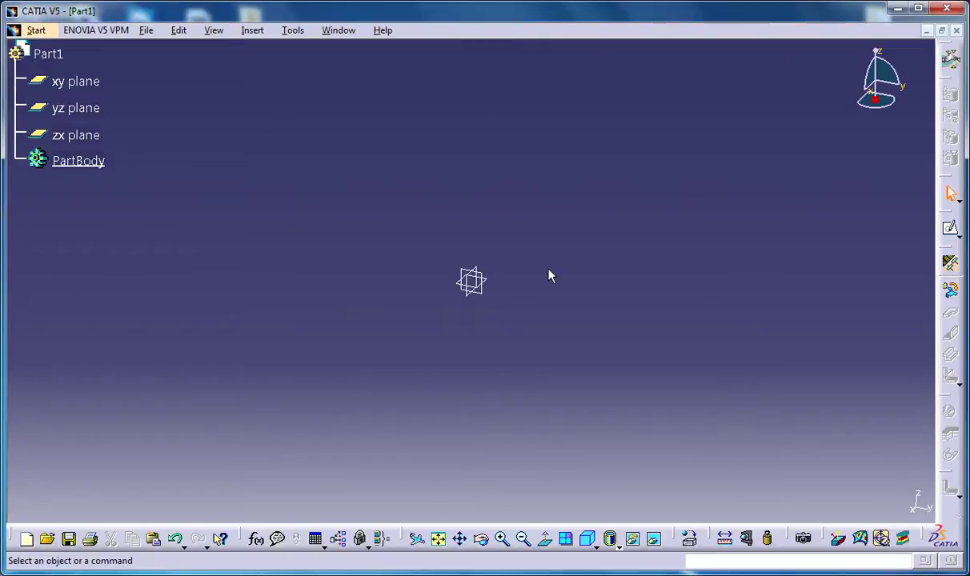
{"action": "left_click", "coordinate": [950, 263]}
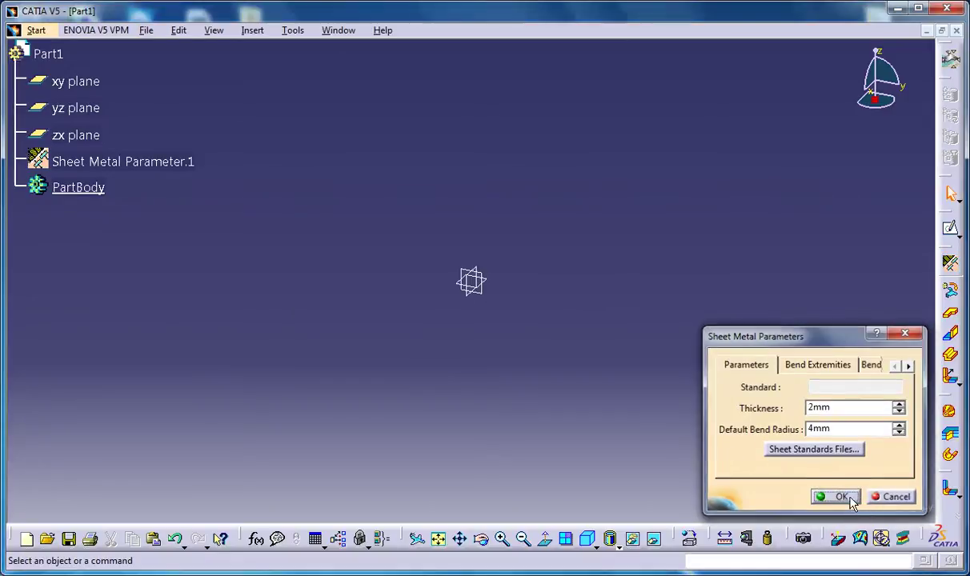
{"action": "left_click", "coordinate": [840, 497]}
- Sketch a rectangle enclosing the origin on the xy plane and create a flat wall from that sketch
{"action": "left_click", "coordinate": [950, 230]}
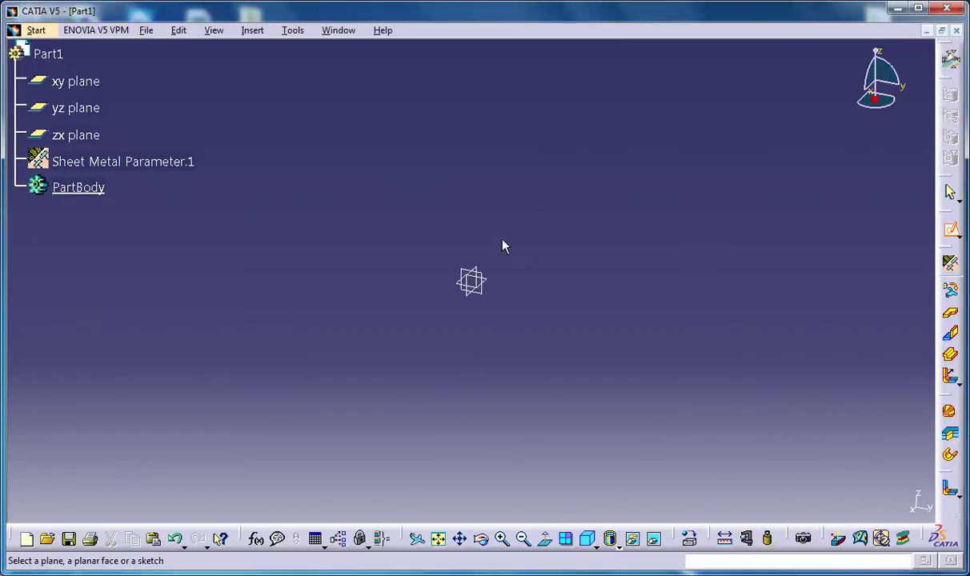
{"action": "left_click", "coordinate": [494, 286]}
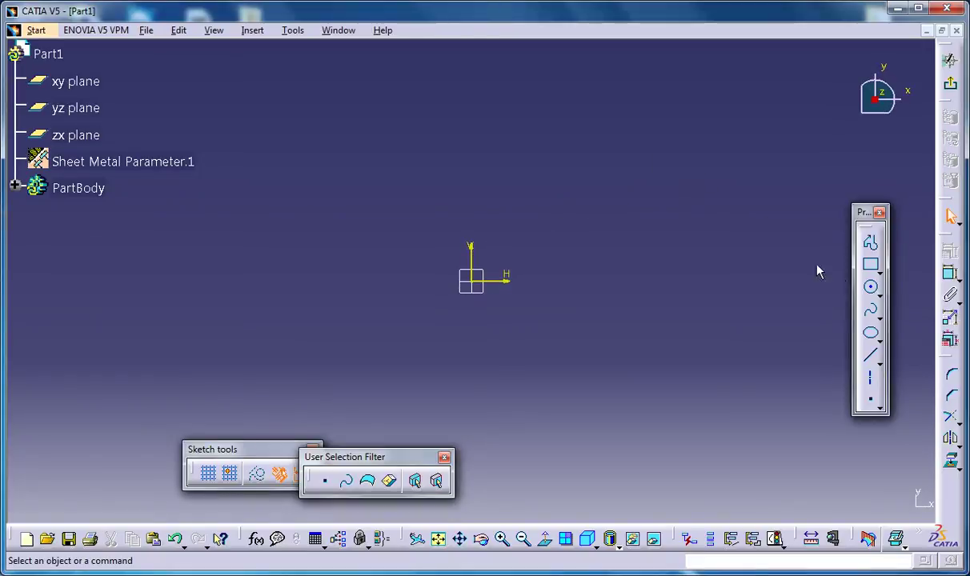
{"action": "left_click", "coordinate": [871, 264]}
{"action": "left_click", "coordinate": [294, 140]}
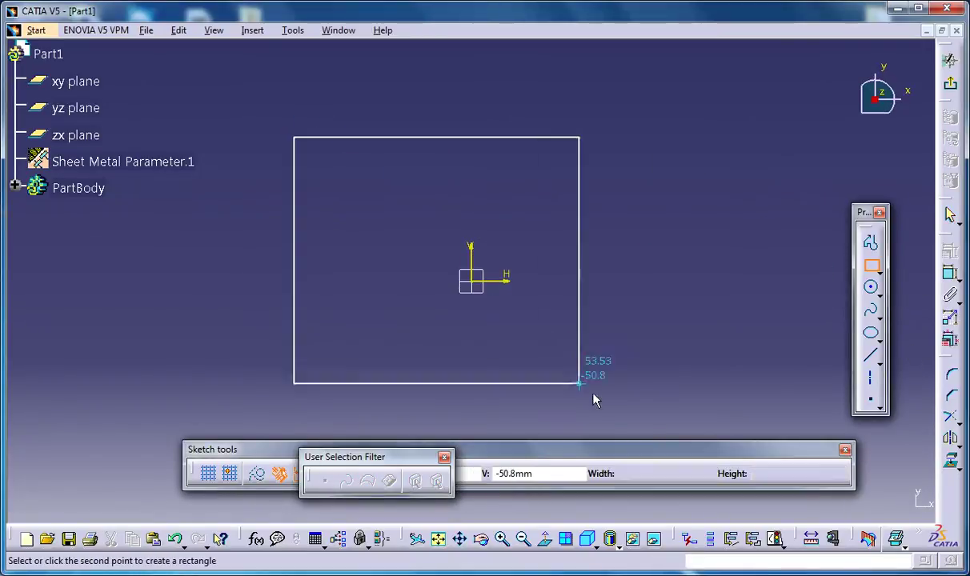
{"action": "left_click", "coordinate": [650, 413]}
{"action": "left_click", "coordinate": [952, 86]}
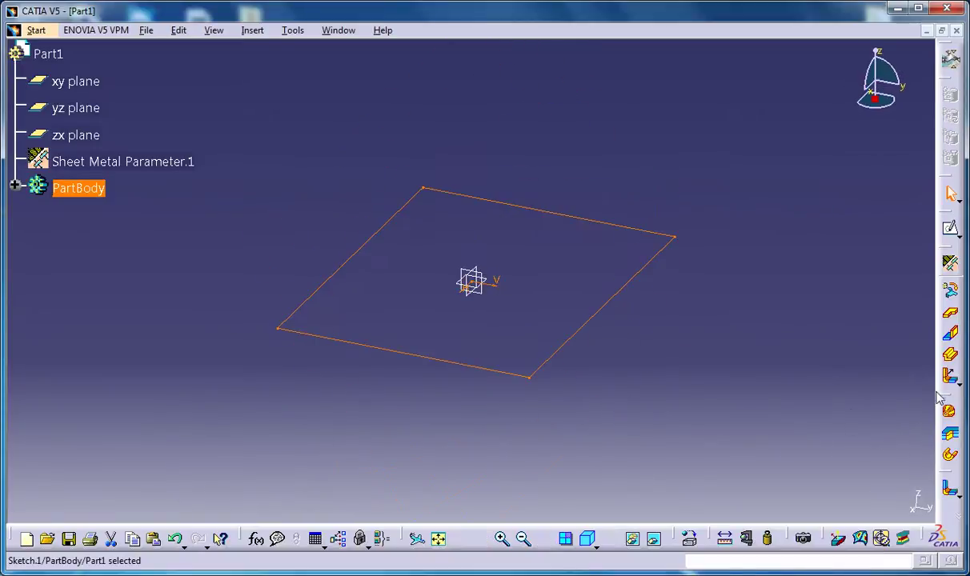
{"action": "key", "text": "Return"}
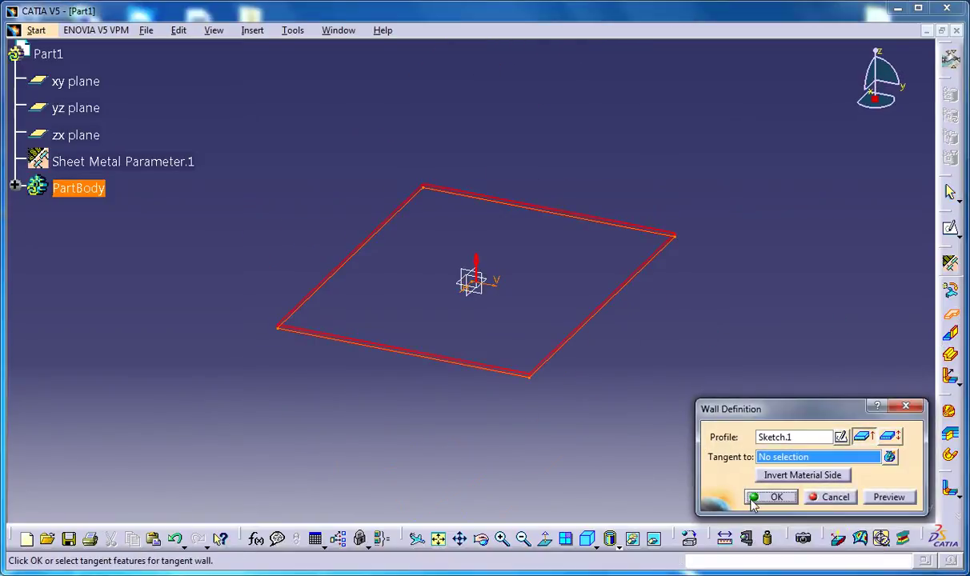
{"action": "left_click", "coordinate": [741, 496]}
- Add a 177.174 mm high wall on one upper edge of the base wall, at 90 degrees with a 4 mm bend
{"action": "middle_click_drag", "start_coordinate": [510, 267], "coordinate": [502, 243]}
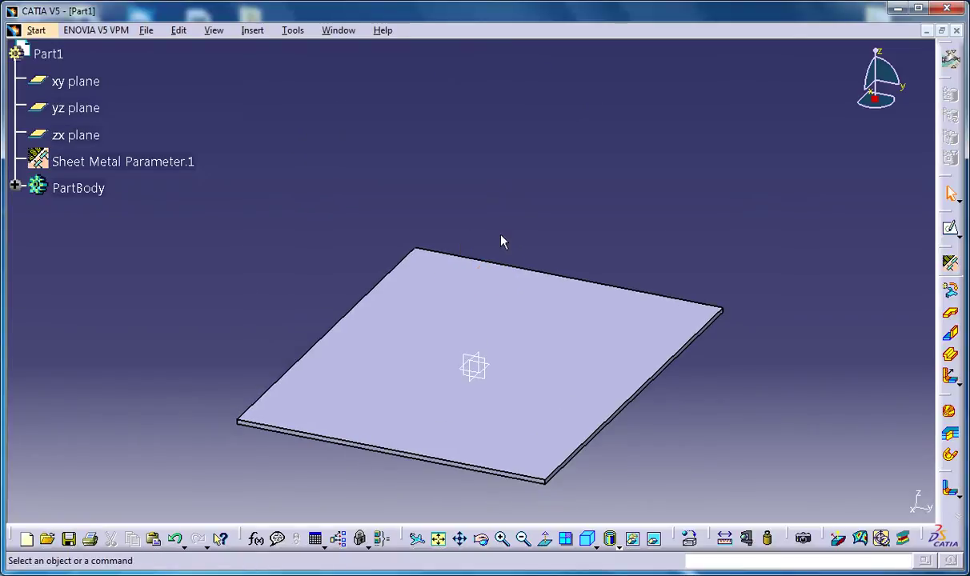
{"action": "left_click", "coordinate": [381, 293]}
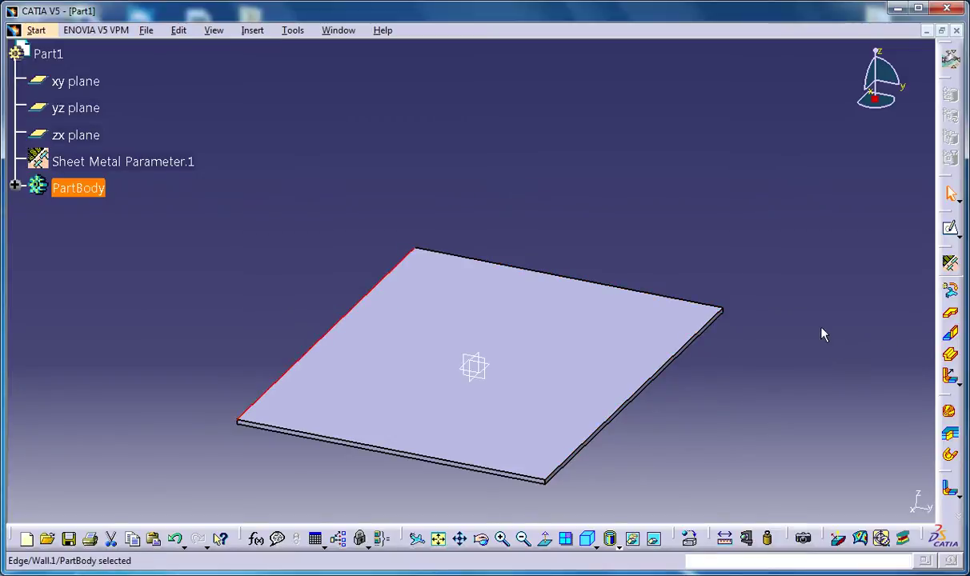
{"action": "left_click", "coordinate": [953, 334]}
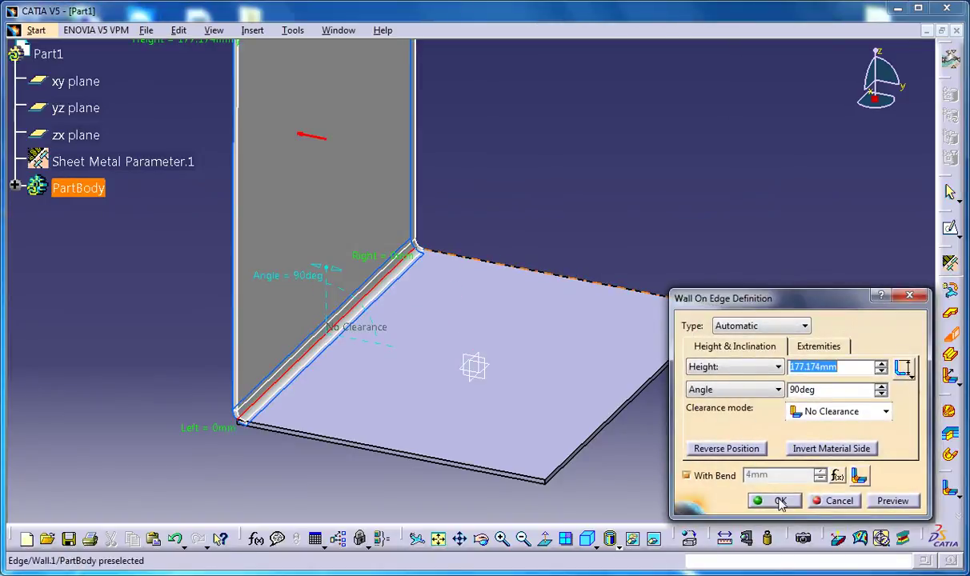
{"action": "left_click", "coordinate": [781, 502]}
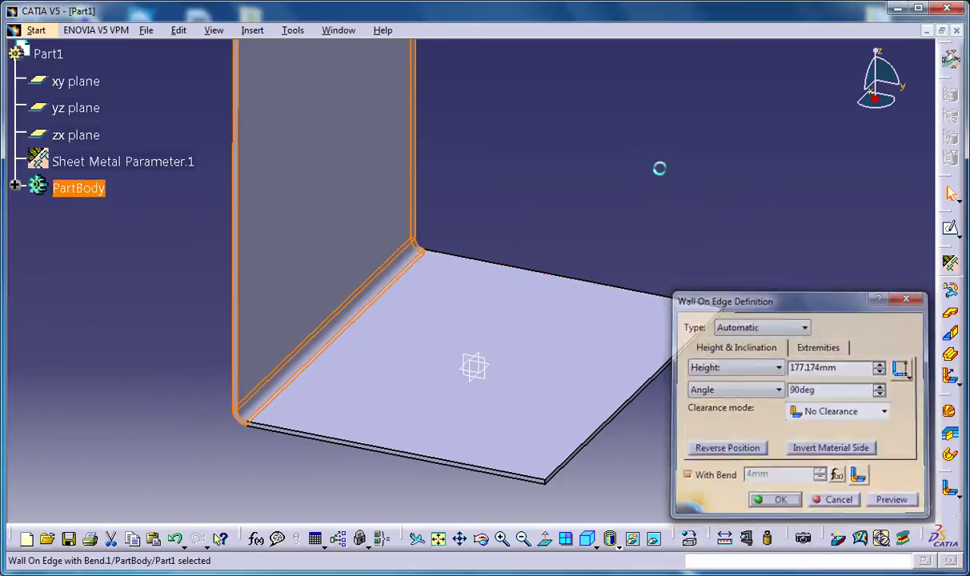
{"action": "mouse_move", "coordinate": [346, 314]}
{"action": "middle_mouse_down"}
{"action": "mouse_move", "coordinate": [451, 298]}
{"action": "mouse_move", "coordinate": [494, 277]}
{"action": "mouse_move", "coordinate": [383, 353]}
{"action": "mouse_move", "coordinate": [329, 314]}
{"action": "mouse_move", "coordinate": [341, 308]}
{"action": "middle_mouse_up"}
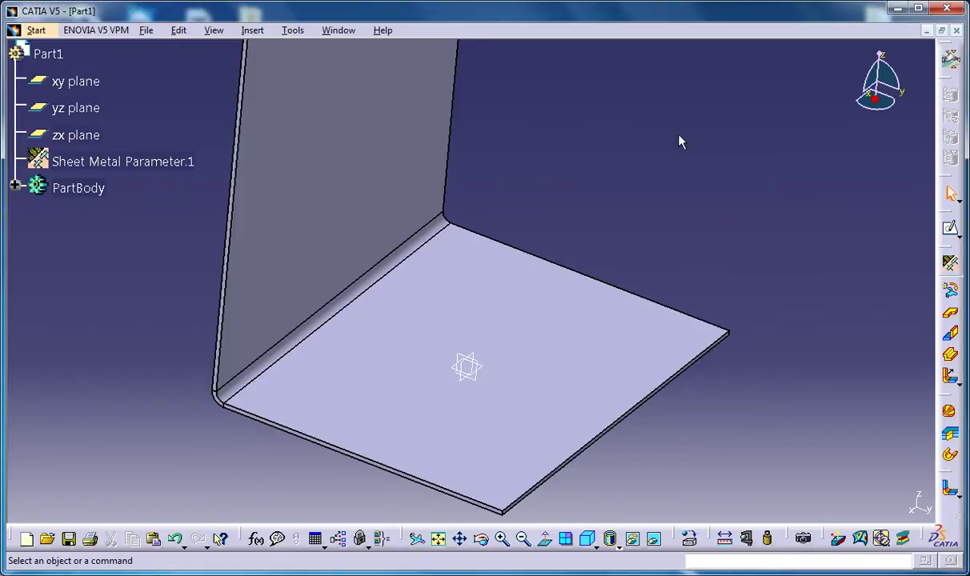
{"action": "left_click", "coordinate": [251, 30]}
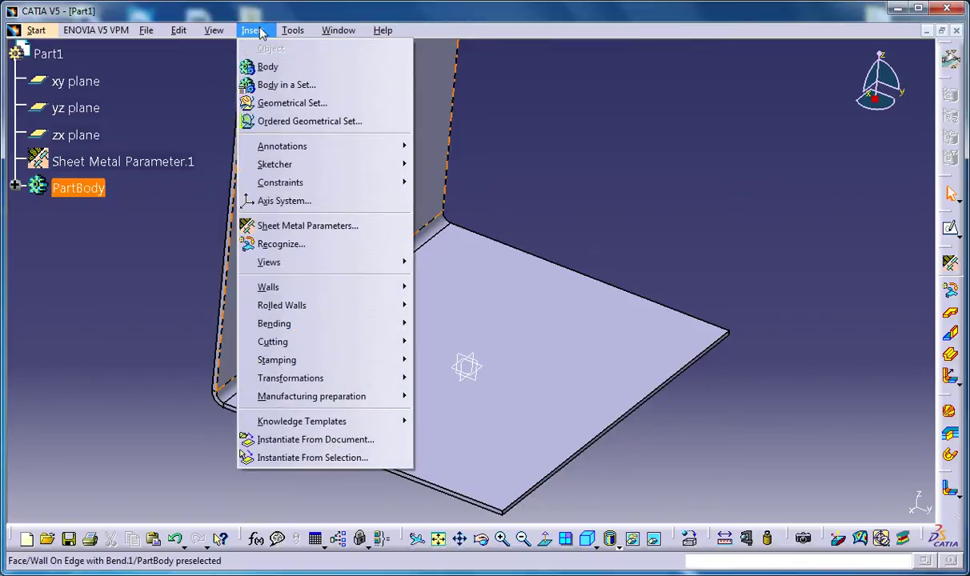
{"action": "mouse_move", "coordinate": [344, 360]}
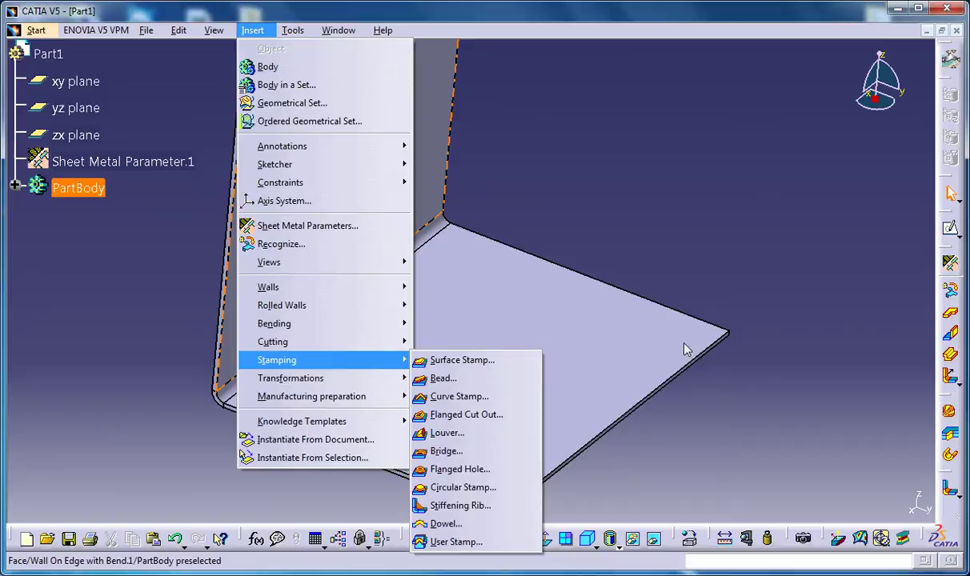
{"action": "left_click", "coordinate": [767, 249]}
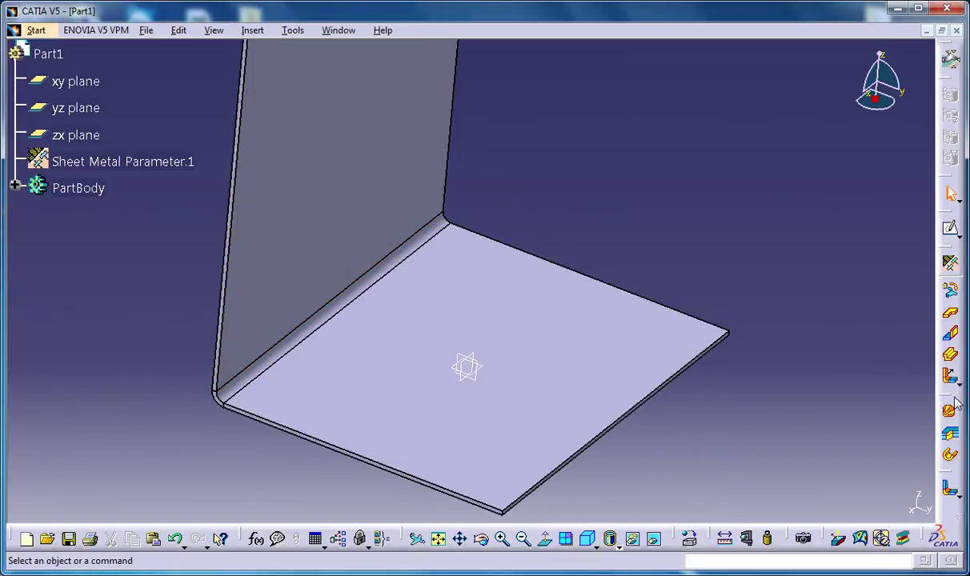
- Undock the rolled walls, bending and walls toolbars into the workspace to expose the hidden stamping tools
{"action": "left_click_drag", "start_coordinate": [898, 350], "coordinate": [905, 352]}
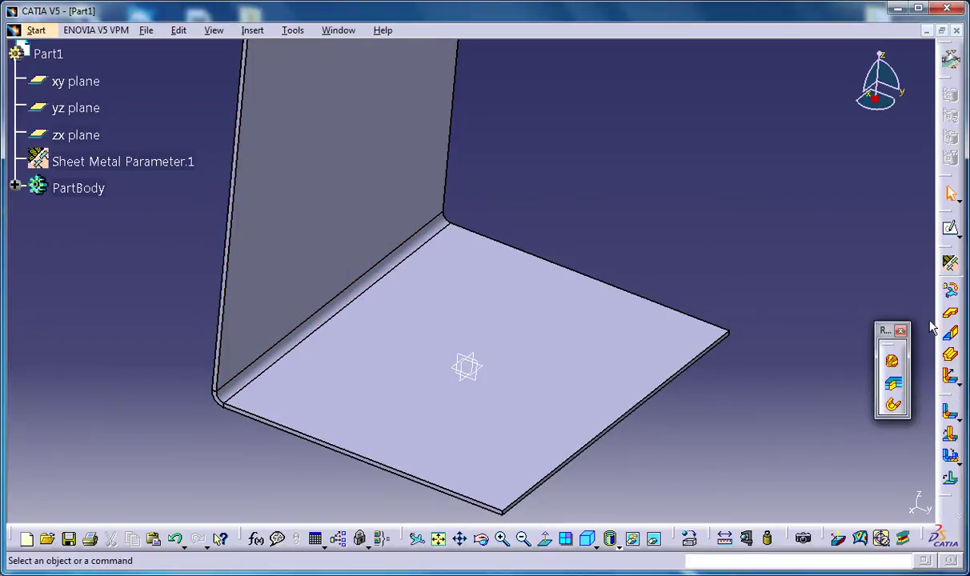
{"action": "left_click_drag", "start_coordinate": [951, 405], "coordinate": [824, 200]}
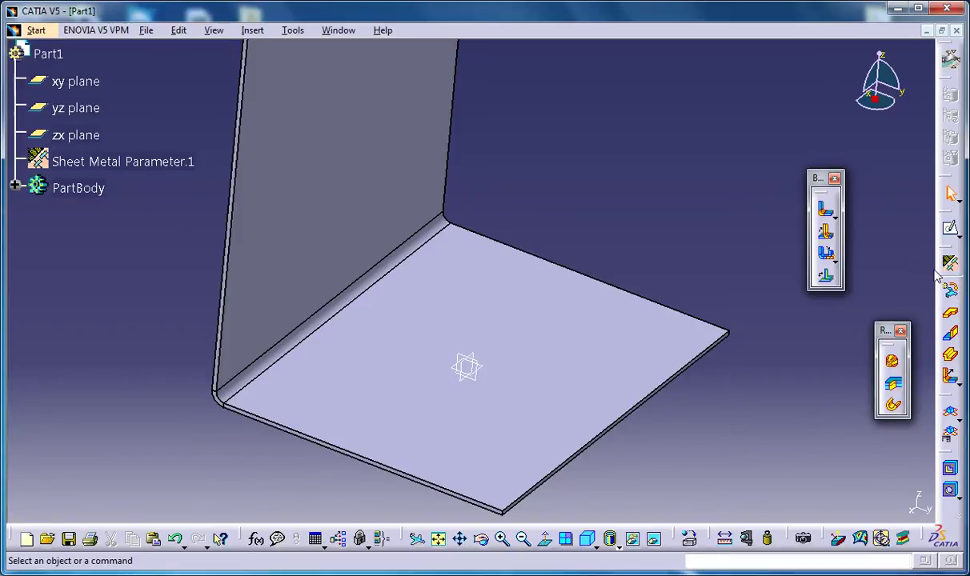
{"action": "left_click_drag", "start_coordinate": [950, 251], "coordinate": [871, 101]}
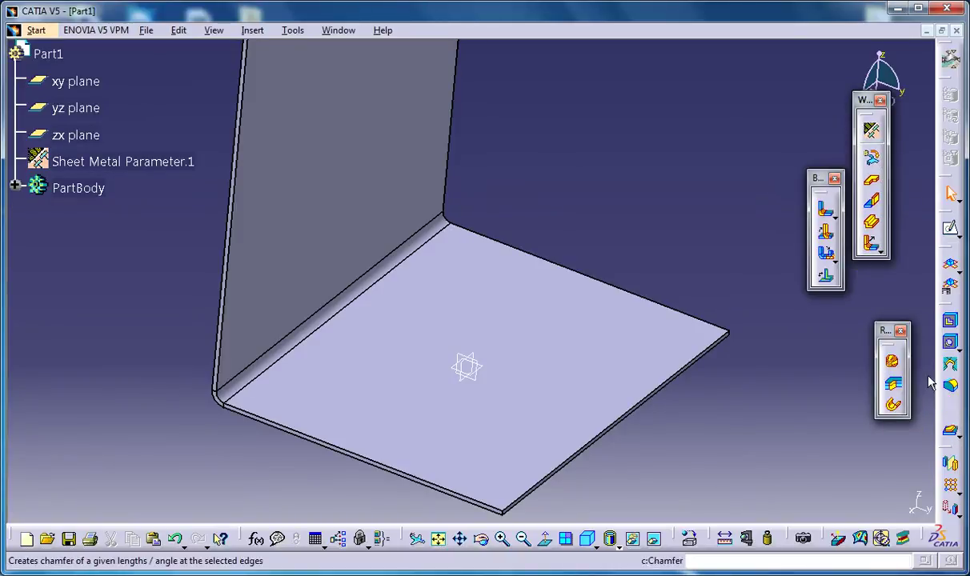
- Start a Stiffening Rib by placing it near the middle of the bend's outer cylindrical face
{"action": "left_click", "coordinate": [960, 439]}
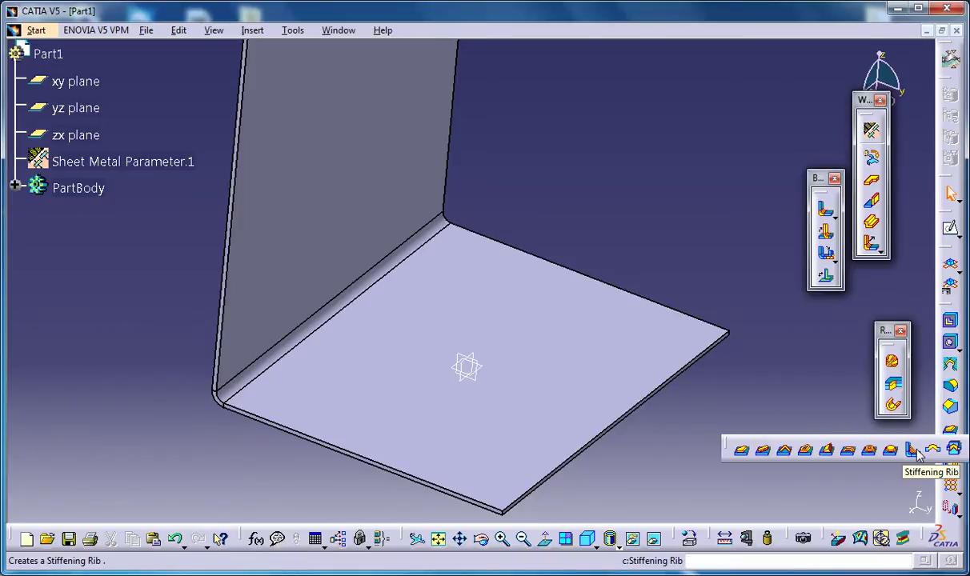
{"action": "left_click", "coordinate": [914, 451]}
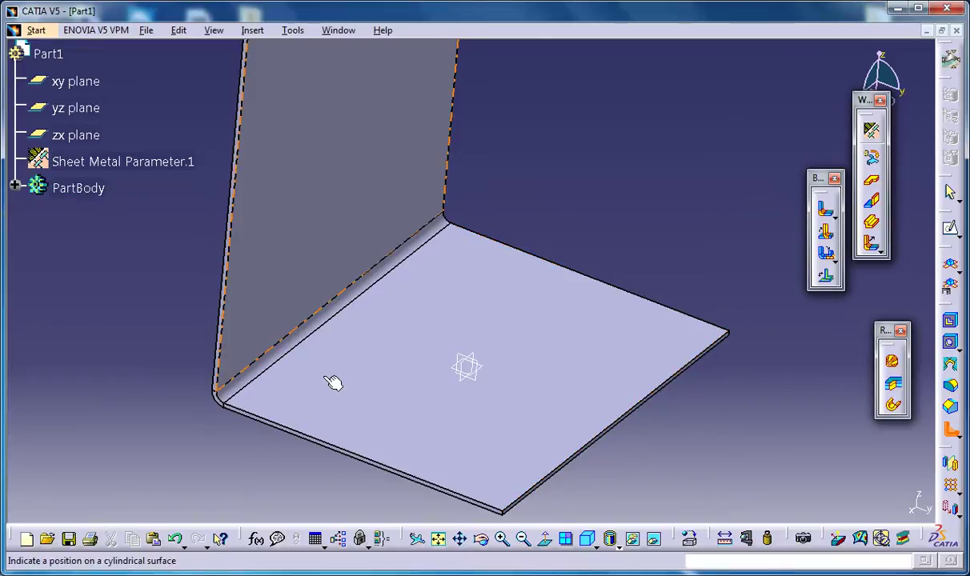
{"action": "middle_click_drag", "start_coordinate": [335, 383], "coordinate": [520, 247], "text": "ctrl"}
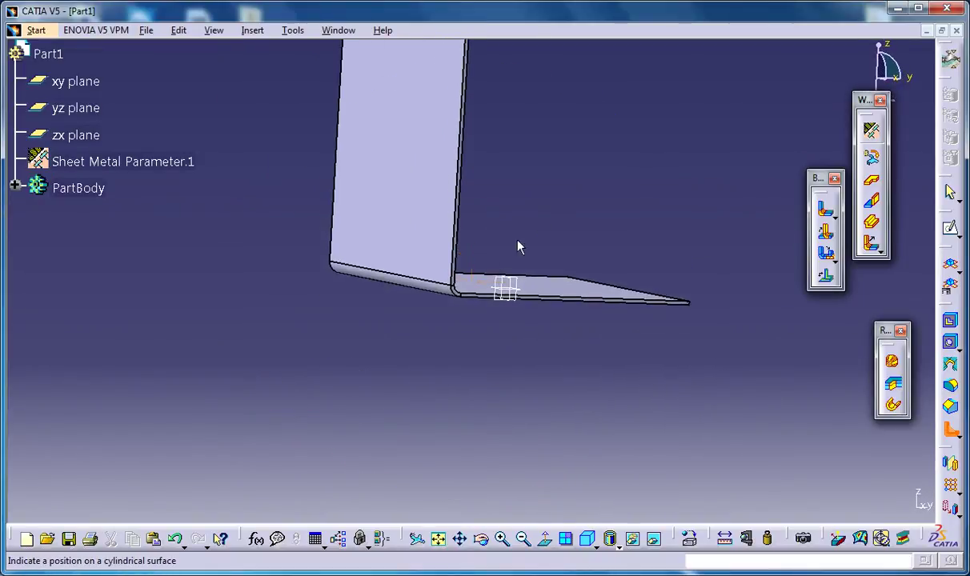
{"action": "left_click", "coordinate": [423, 292]}
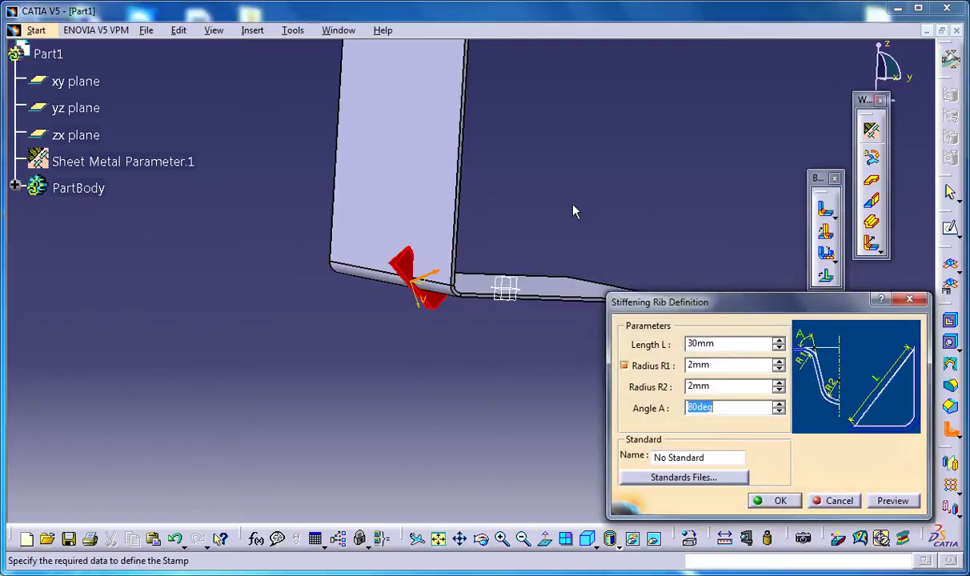
- Set the stiffening rib's length L to 46 mm and radius R1 to 3 mm, and preview it
{"action": "middle_click_drag", "start_coordinate": [534, 272], "coordinate": [401, 307], "text": "ctrl"}
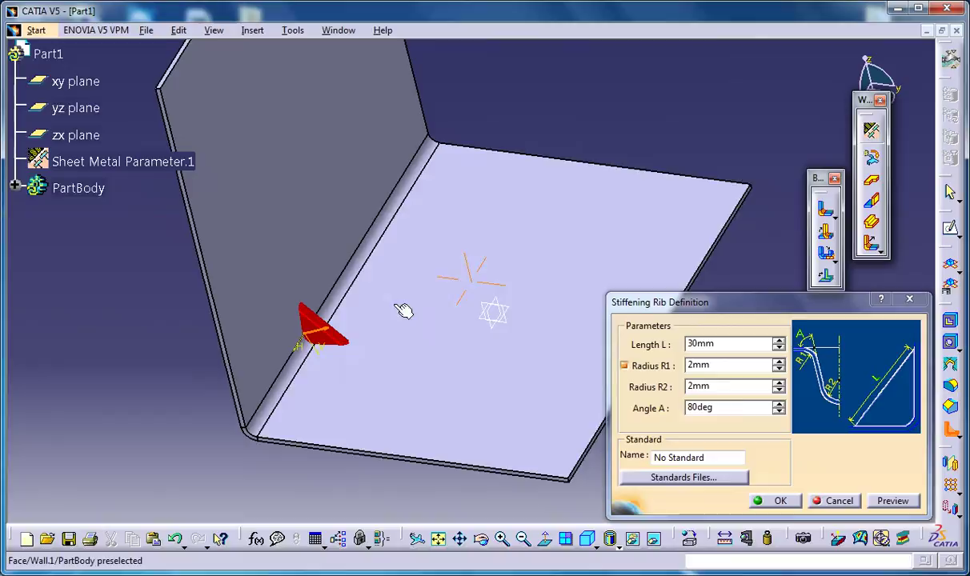
{"action": "middle_click_drag", "start_coordinate": [344, 266], "coordinate": [363, 269], "text": "ctrl"}
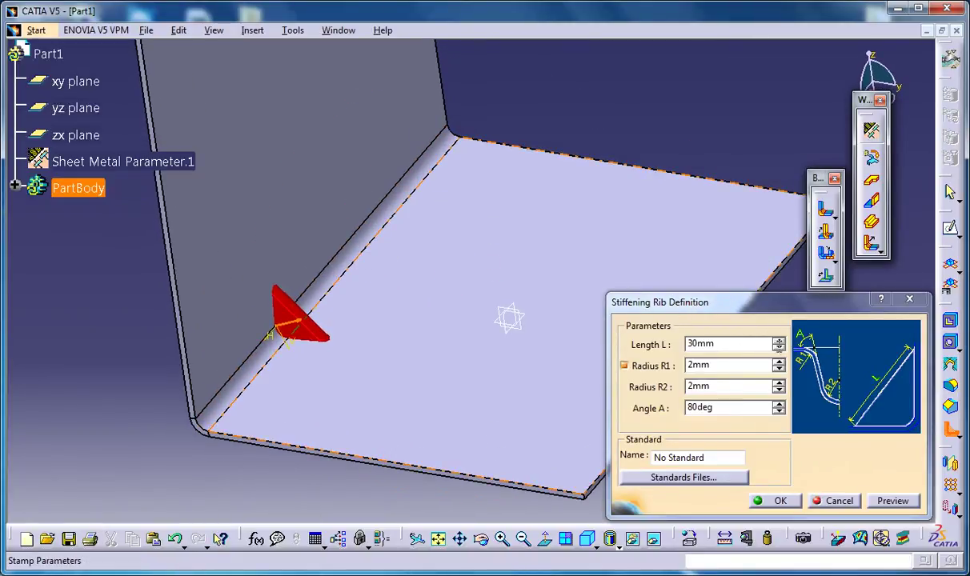
{"action": "left_click_drag", "start_coordinate": [779, 344], "coordinate": [790, 353]}
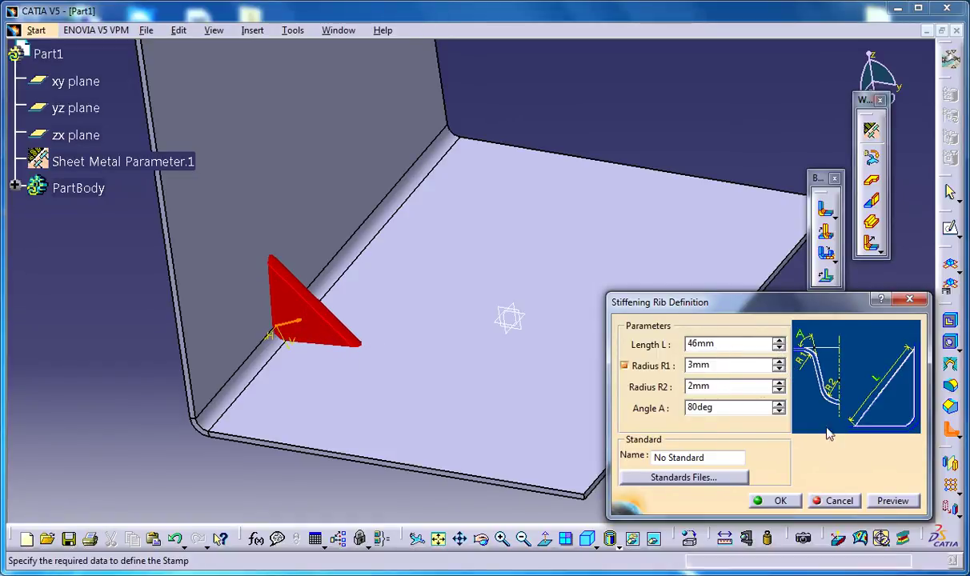
{"action": "left_click", "coordinate": [891, 501]}
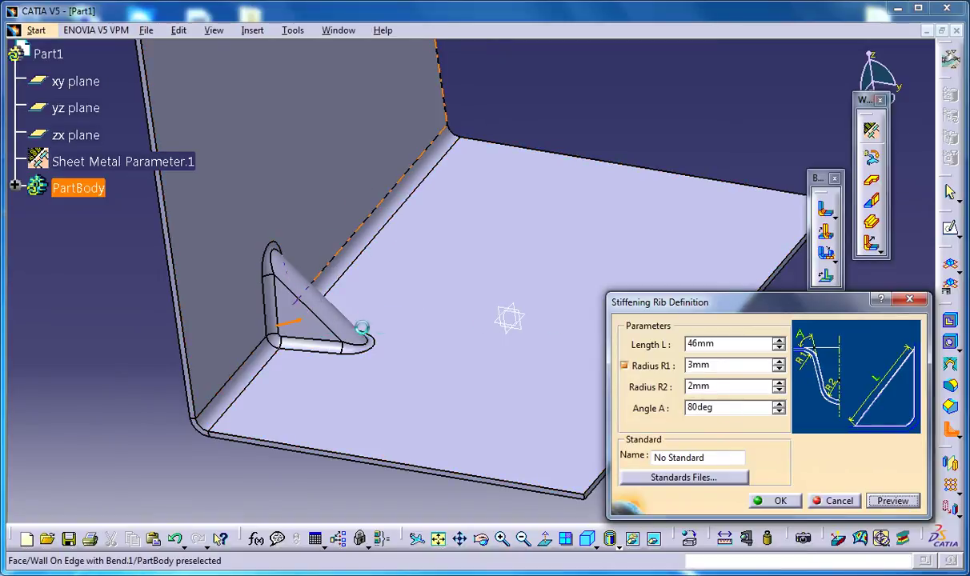
- Turn off radius R1 for the stiffening rib and preview its shape
{"action": "middle_click_drag", "start_coordinate": [473, 318], "coordinate": [611, 282]}
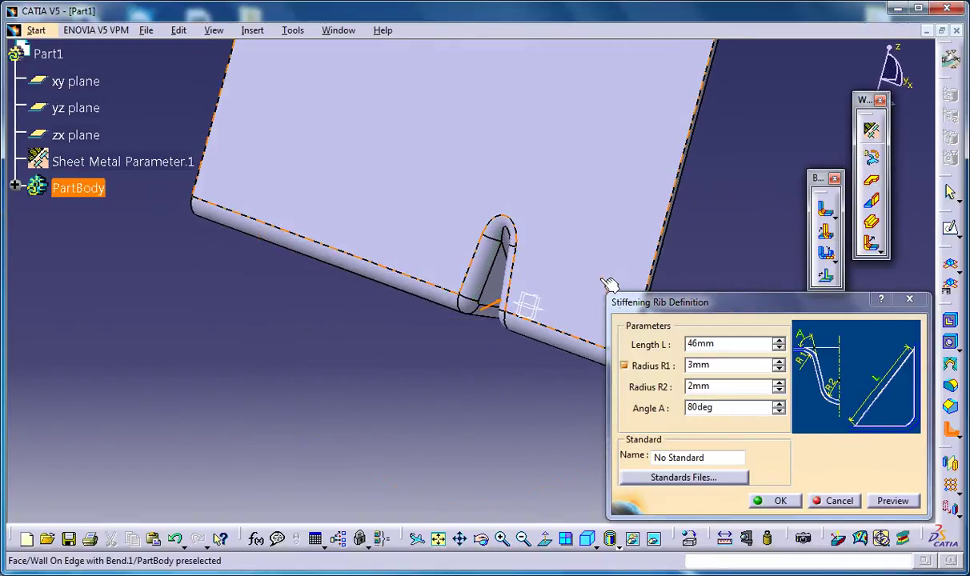
{"action": "left_click", "coordinate": [624, 366]}
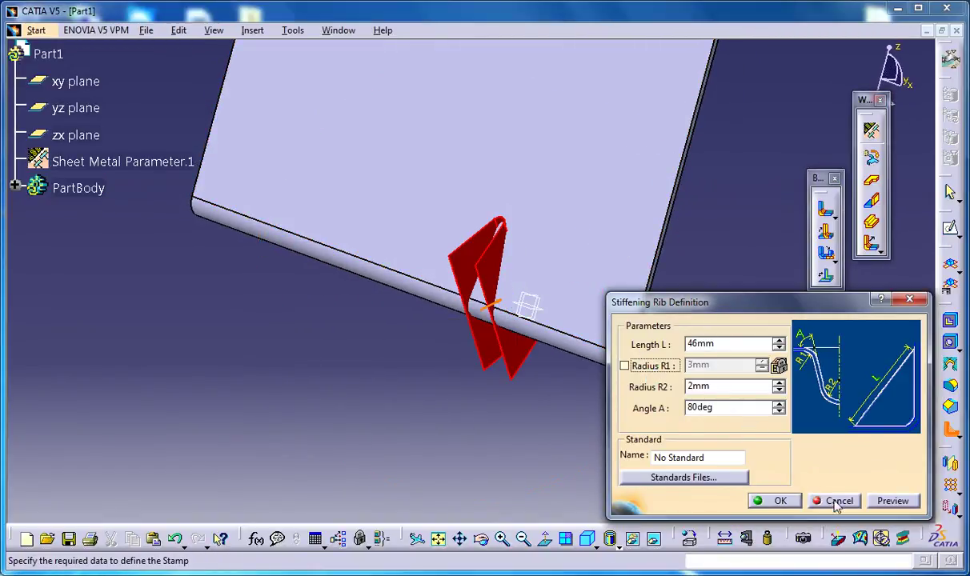
{"action": "left_click", "coordinate": [897, 506]}
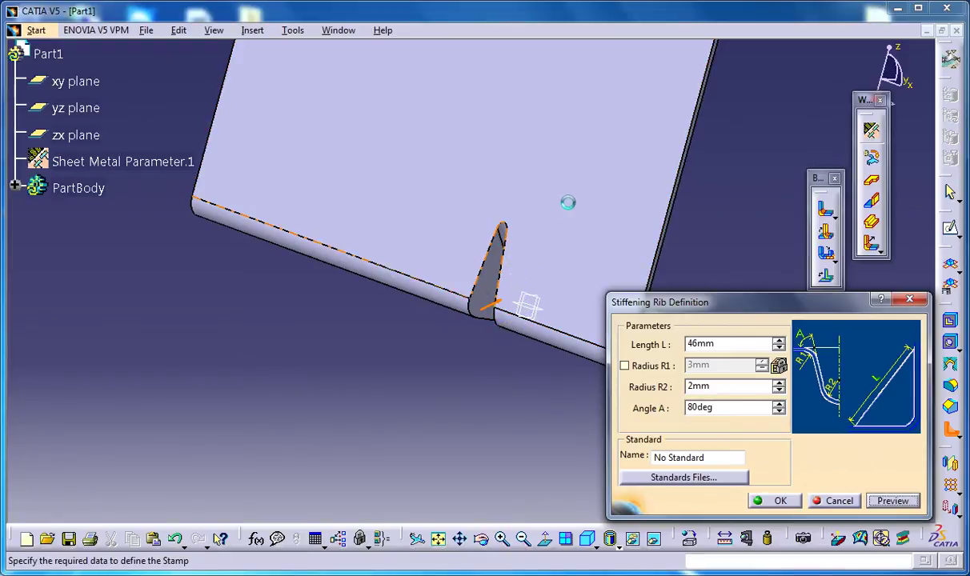
- Set the stiffening rib's radius R2 to 3 mm, turn radius R1 back on at 3 mm, and preview the shape
{"action": "middle_click_drag", "start_coordinate": [456, 247], "coordinate": [488, 329]}
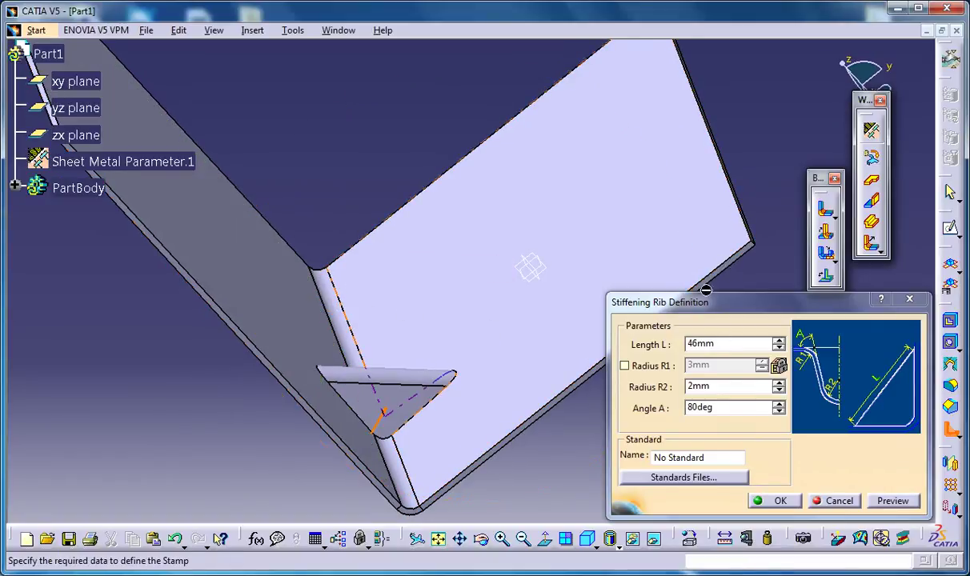
{"action": "middle_click_drag", "start_coordinate": [645, 376], "coordinate": [487, 297]}
{"action": "left_click", "coordinate": [777, 385]}
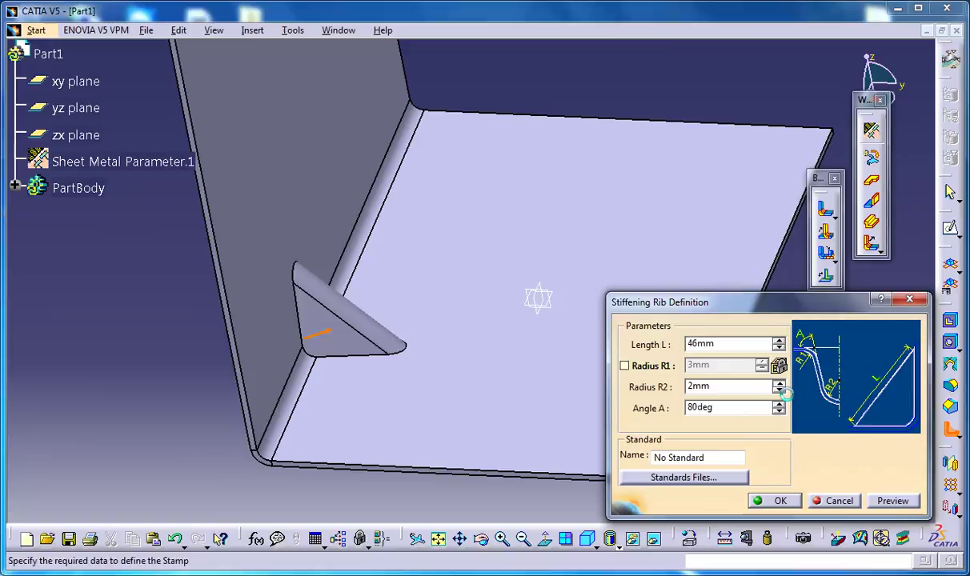
{"action": "left_click", "coordinate": [914, 500]}
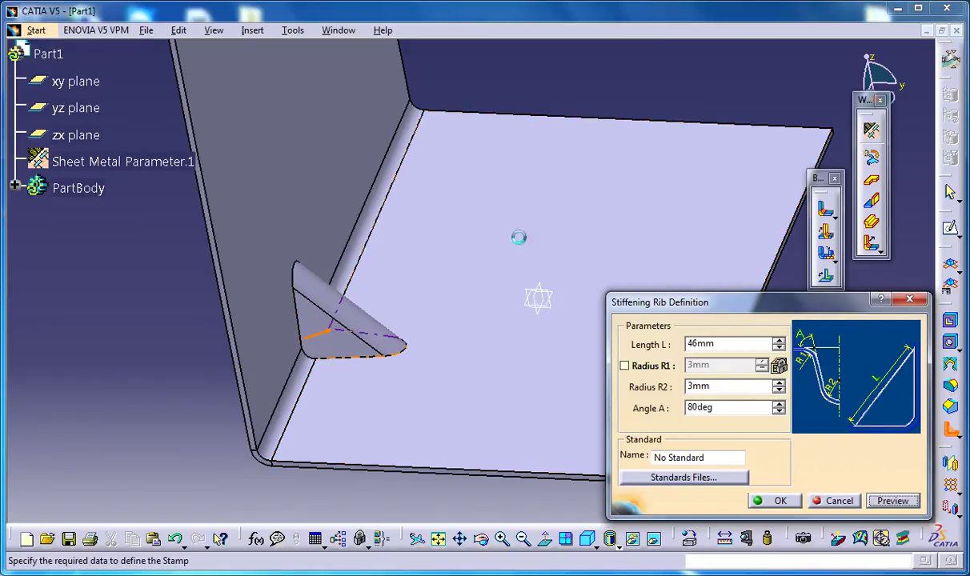
{"action": "left_click", "coordinate": [624, 366]}
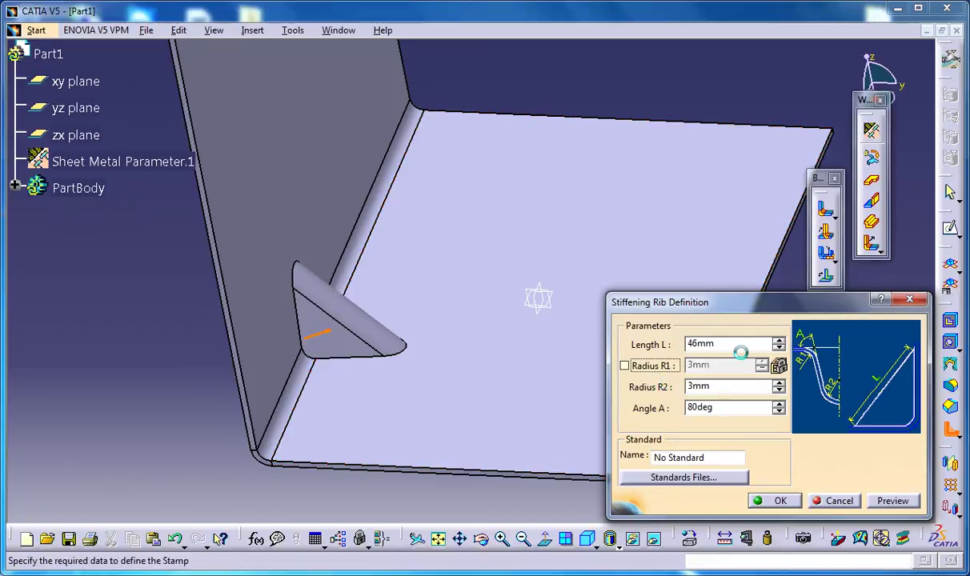
{"action": "left_click", "coordinate": [889, 501]}
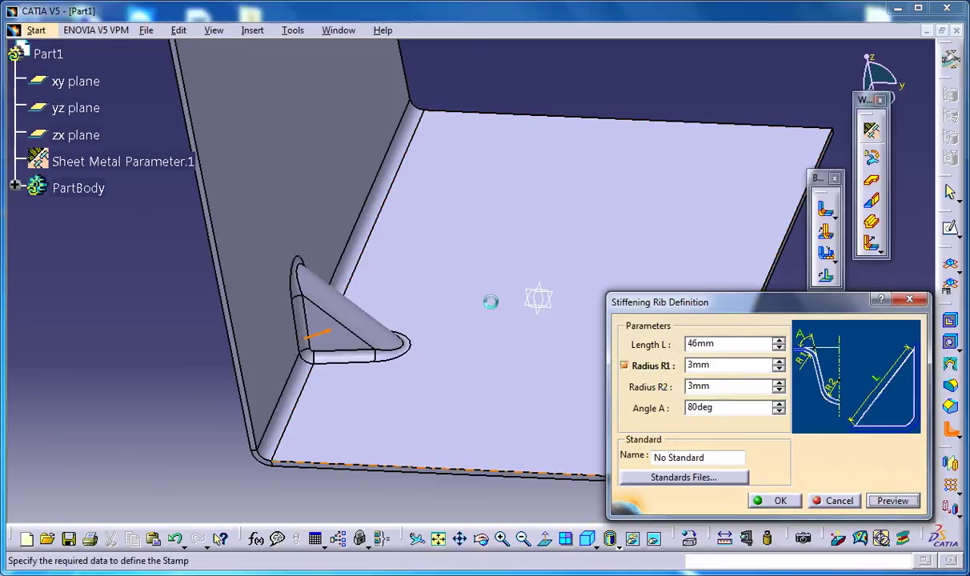
- Set the stiffening rib's angle A to 59 degrees, preview it from both sides of the bend, and create the rib
{"action": "left_click", "coordinate": [778, 411]}
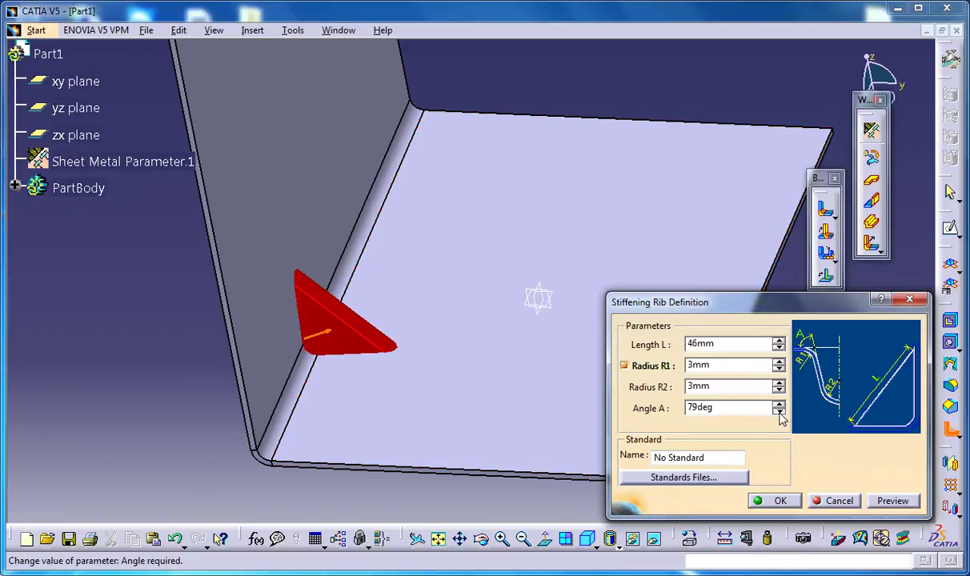
{"action": "left_click_drag", "start_coordinate": [781, 417], "coordinate": [790, 425]}
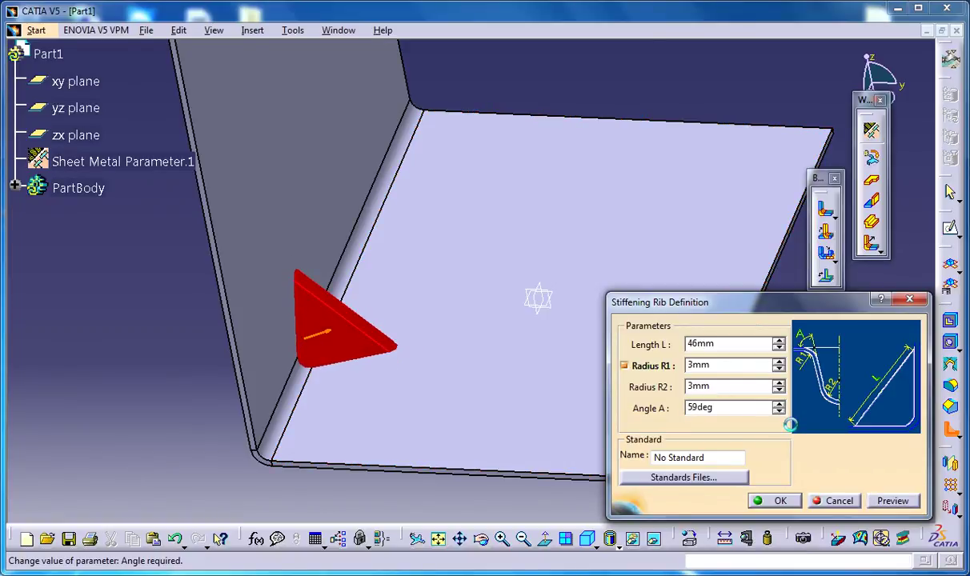
{"action": "middle_click_drag", "start_coordinate": [359, 333], "coordinate": [498, 288]}
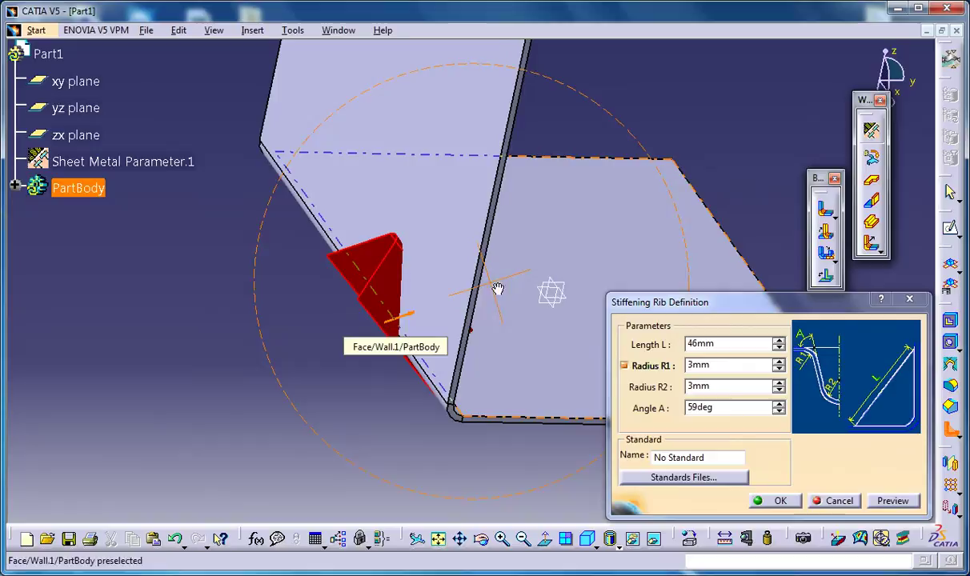
{"action": "left_click", "coordinate": [888, 501]}
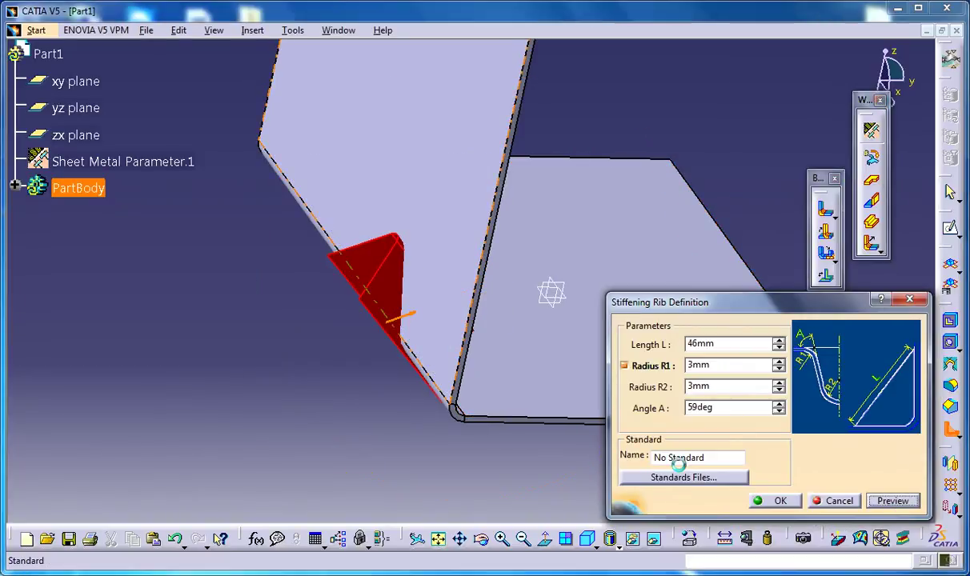
{"action": "middle_click_drag", "start_coordinate": [396, 335], "coordinate": [551, 240]}
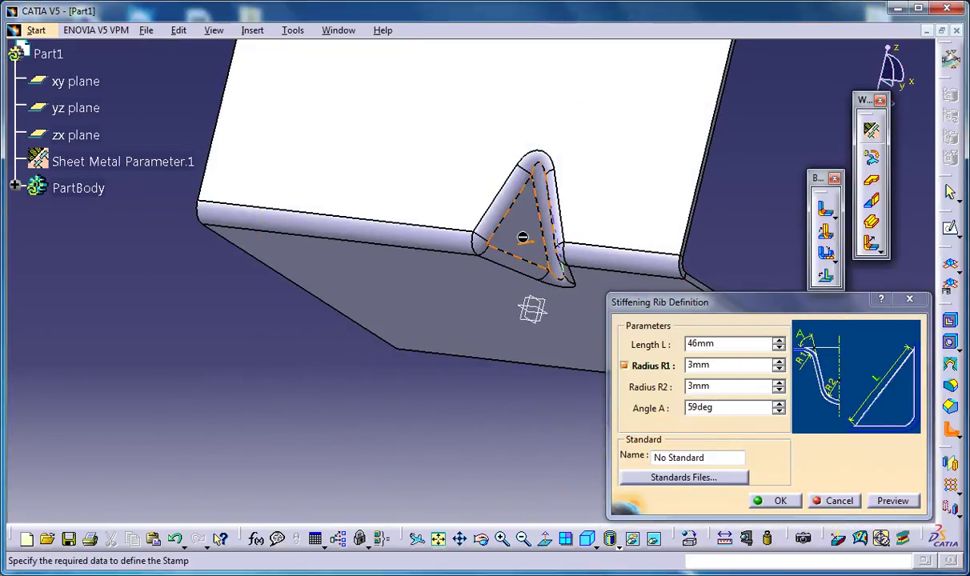
{"action": "middle_click_drag", "start_coordinate": [474, 327], "coordinate": [320, 341]}
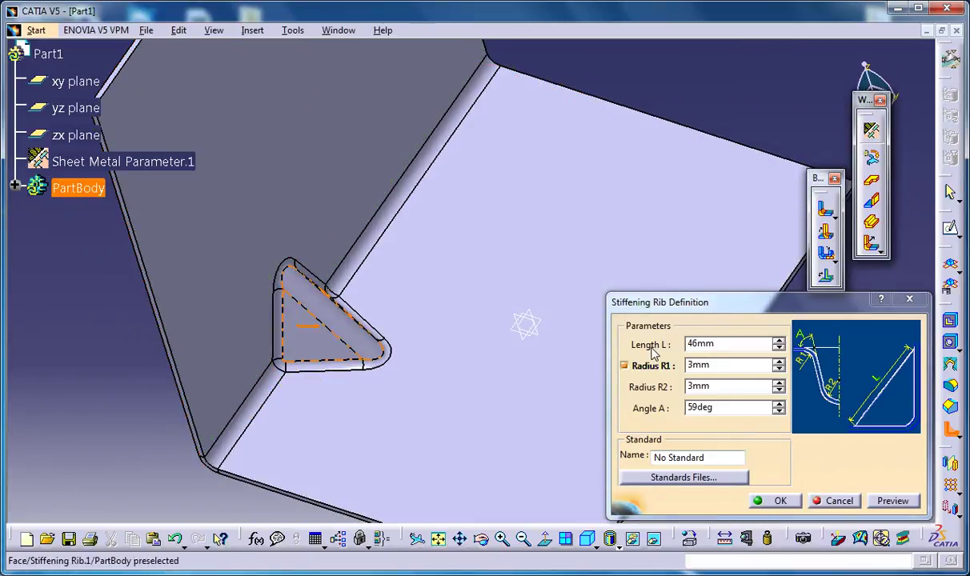
{"action": "left_click", "coordinate": [790, 501]}
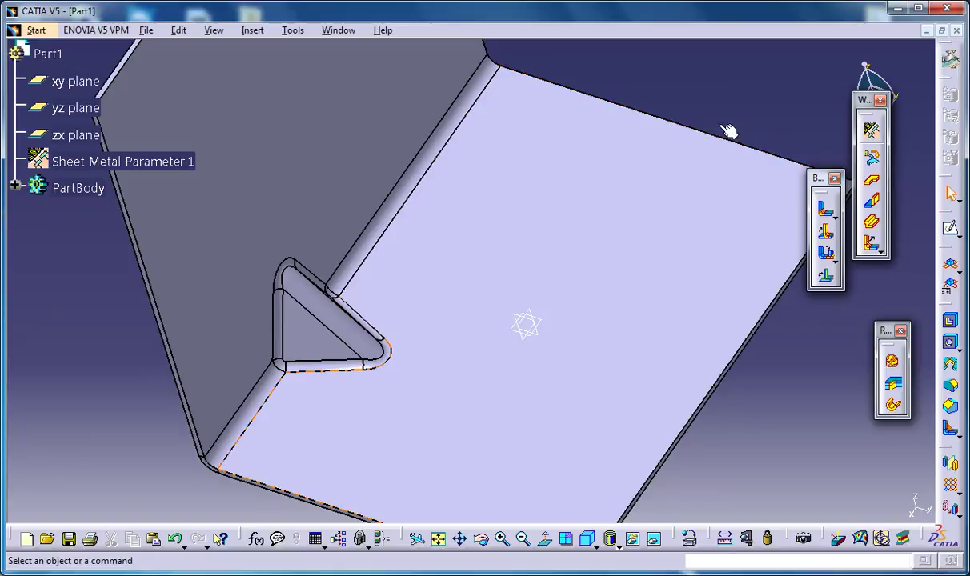
{"action": "middle_click_drag", "start_coordinate": [418, 369], "coordinate": [452, 242]}
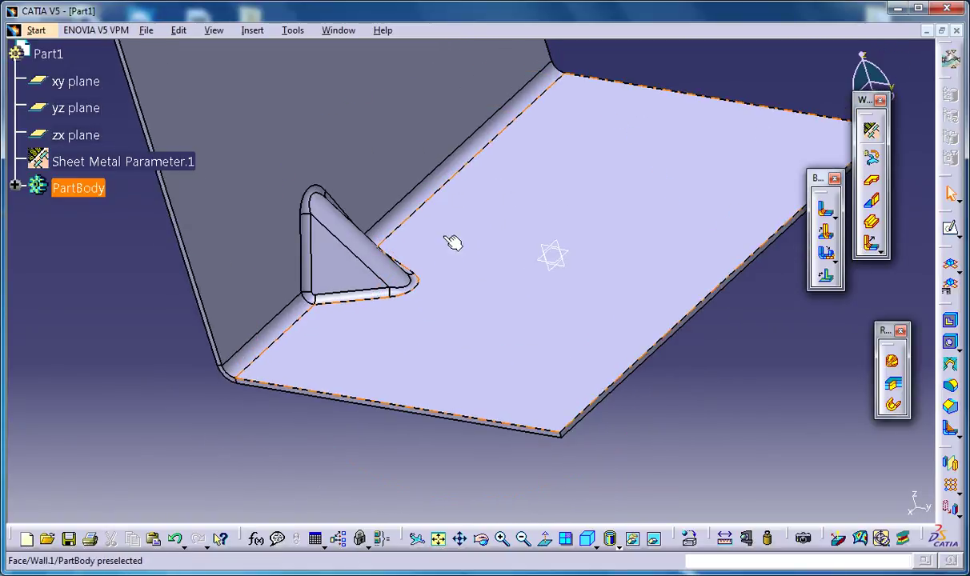